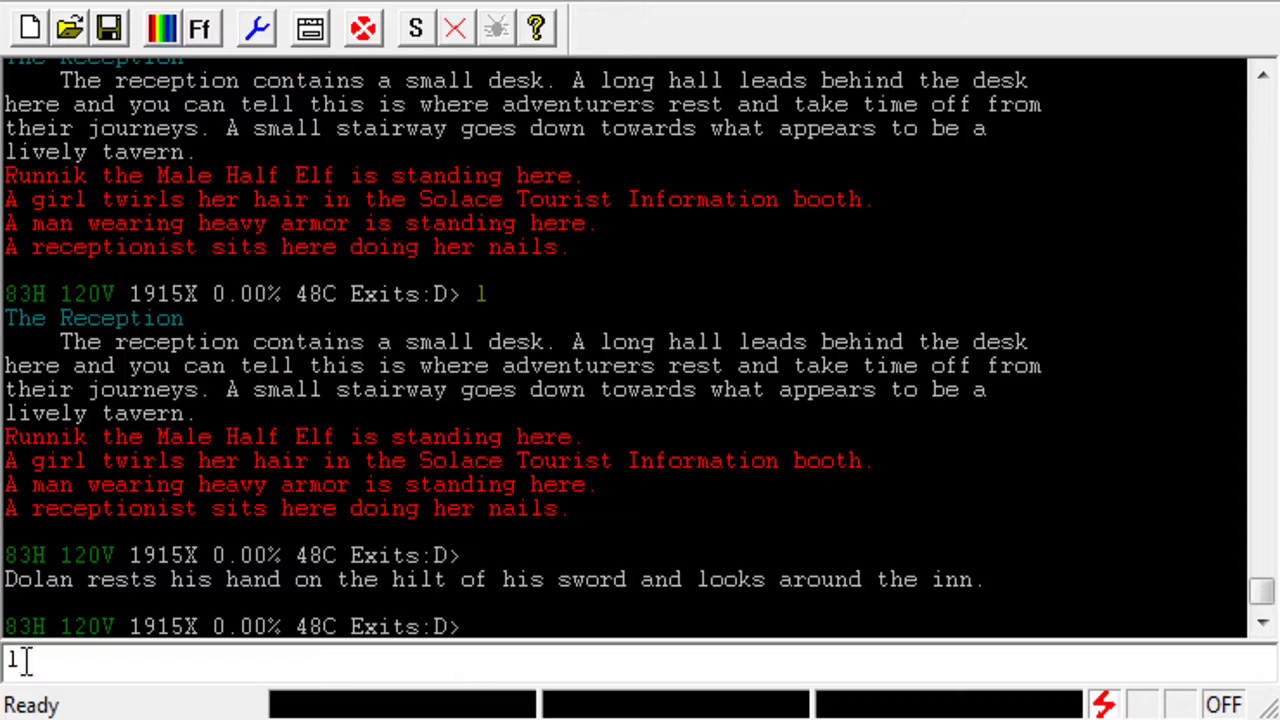
Send the who command to list all 14 players online, then clear the input line
key(BackSpace)
text(who)
key(Return)
key(BackSpace)
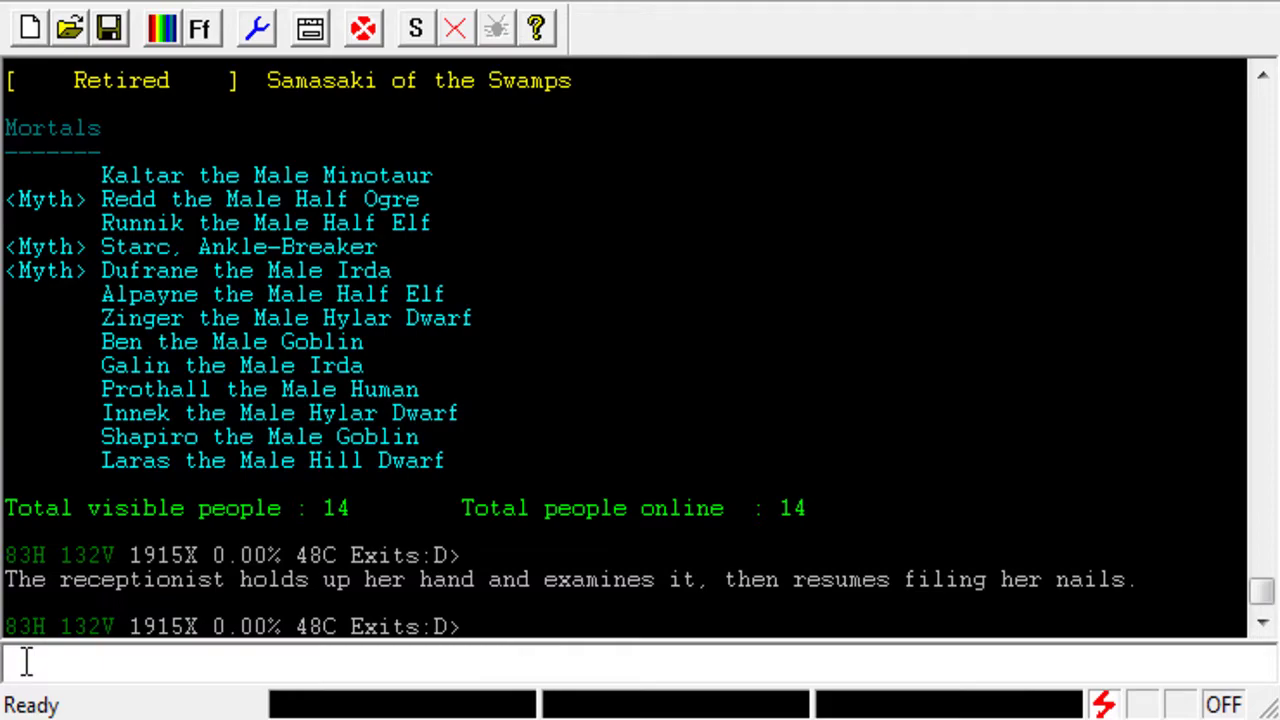
Send 'group' to show the two-member group of Prothall and Runnik
text(group)
key(Return)
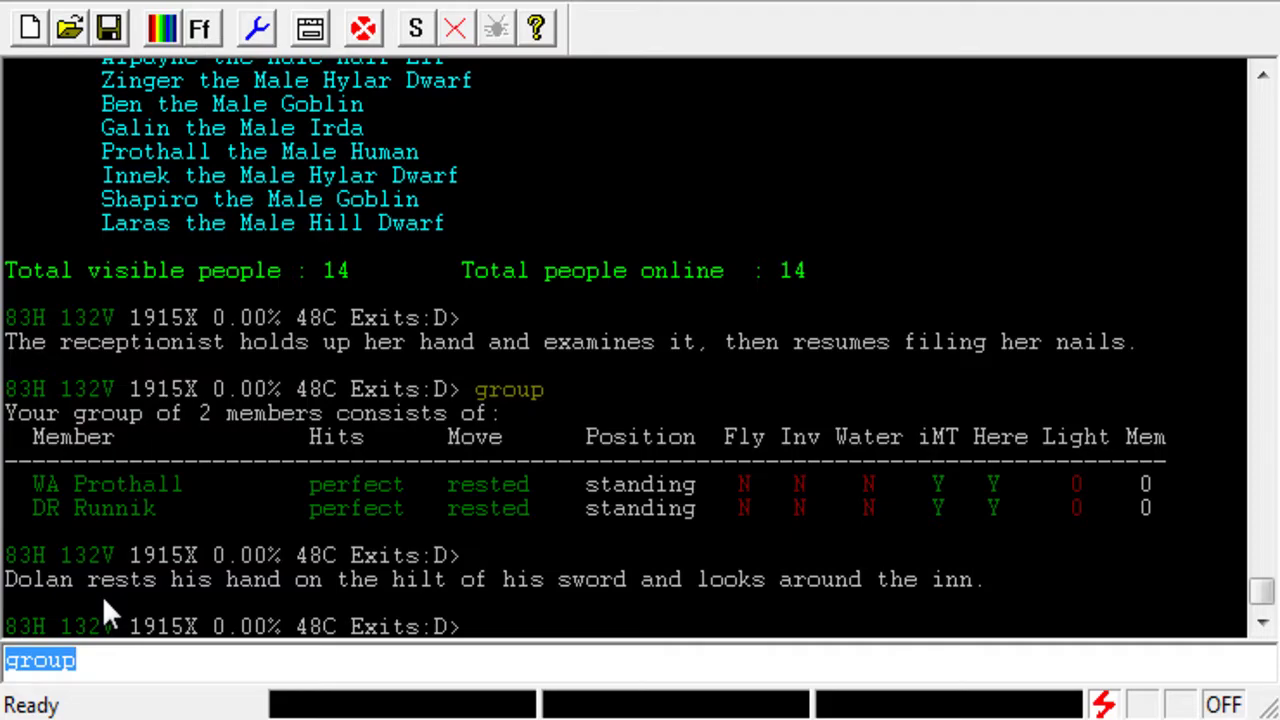
Add magenta highlights with '#hi mag Prothall' and '#hi mag Runnik', then resend 'group'
text(#hi)
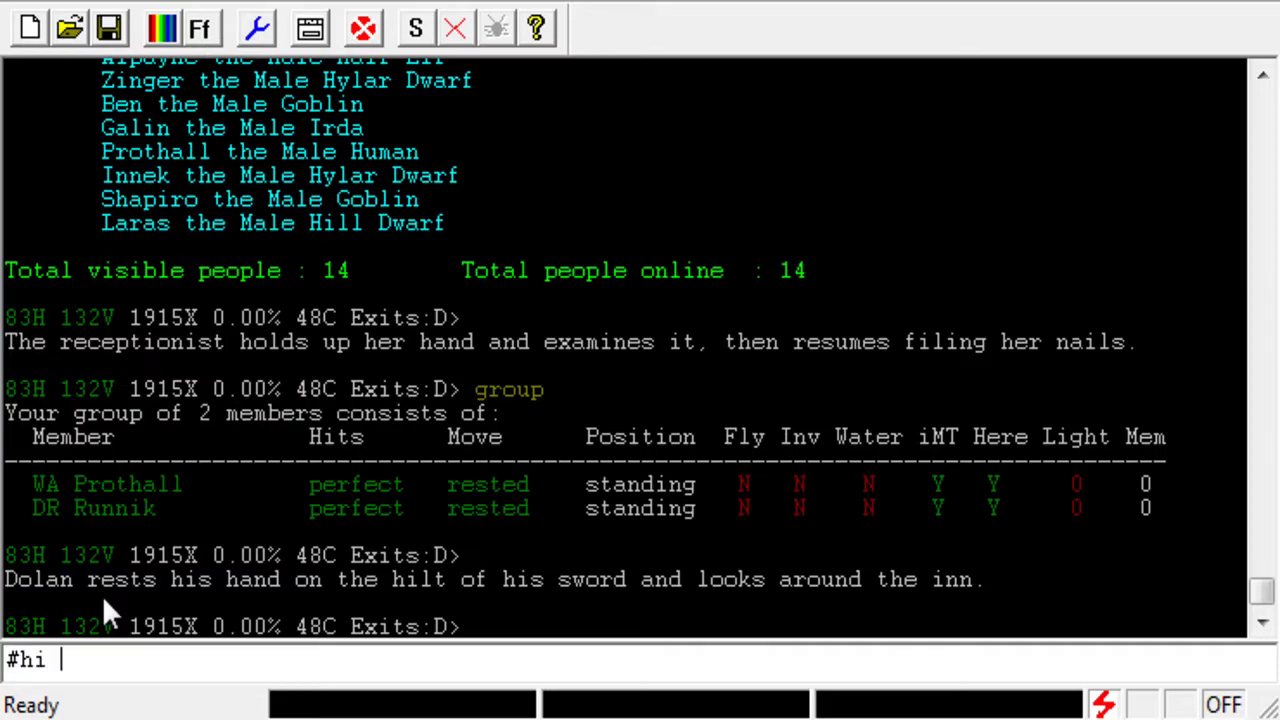
text( mag Prothall)
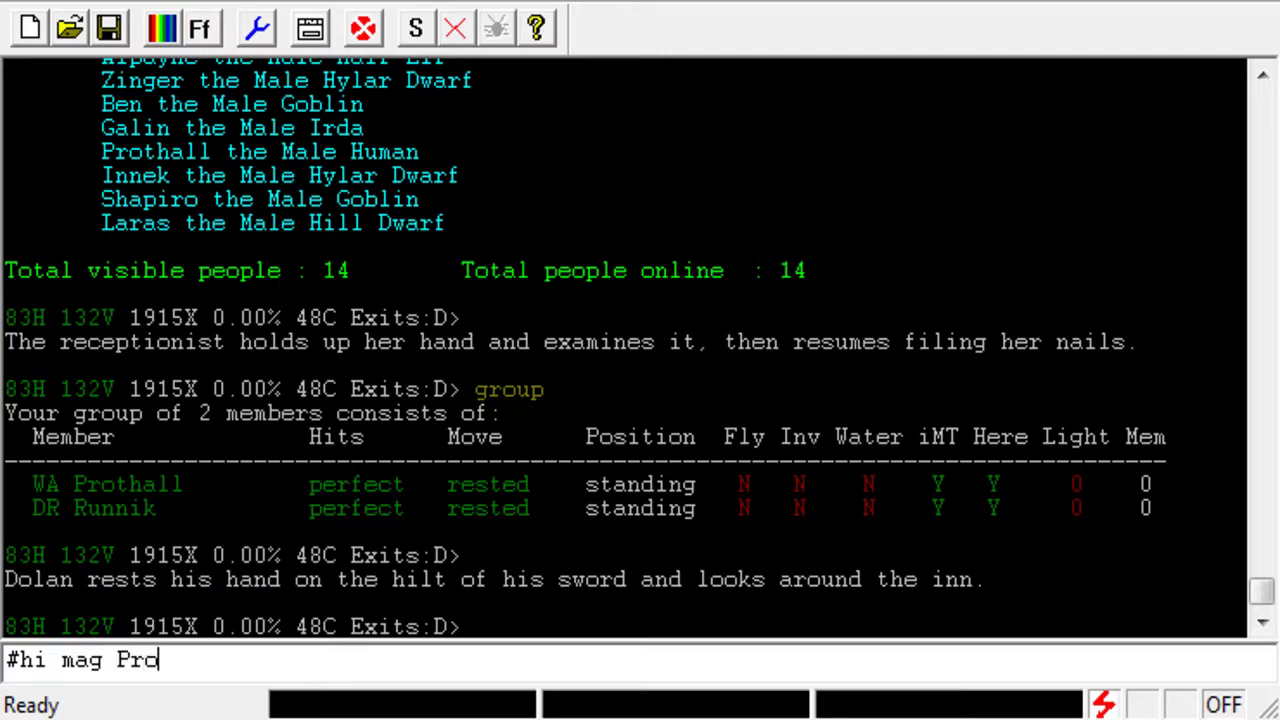
key(Return)
text(#hi mag Runnik)
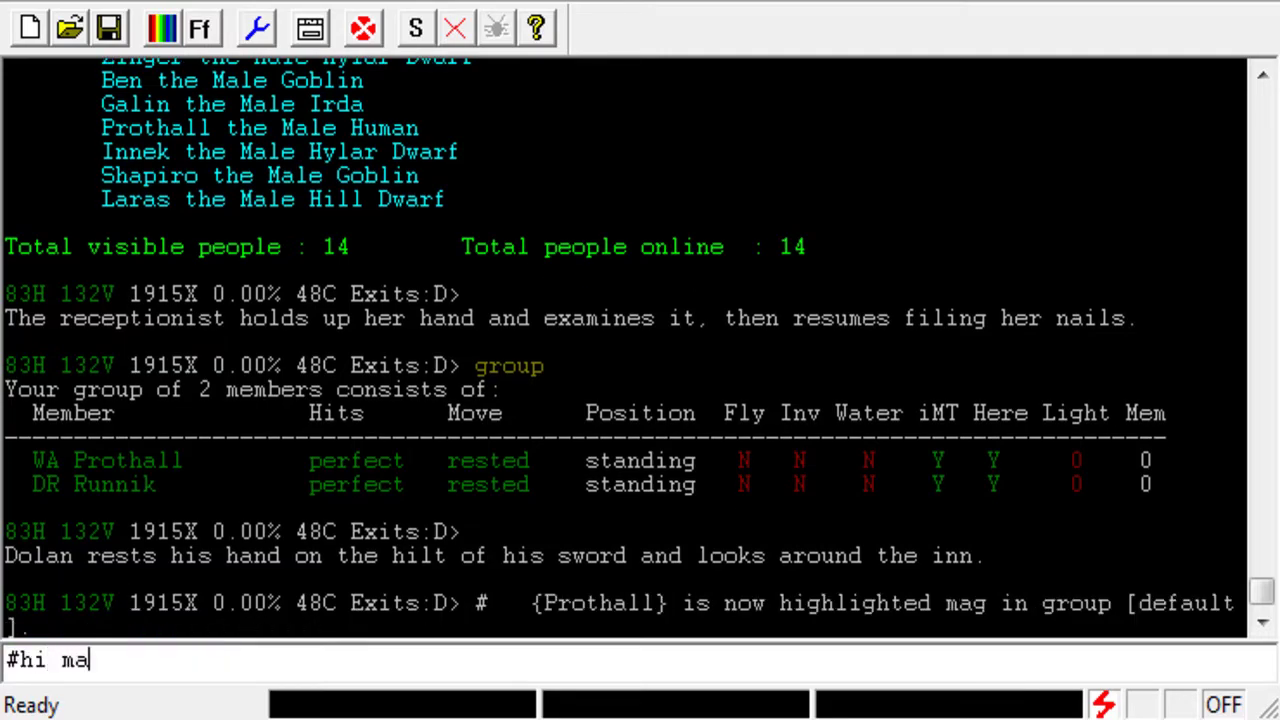
key(Return)
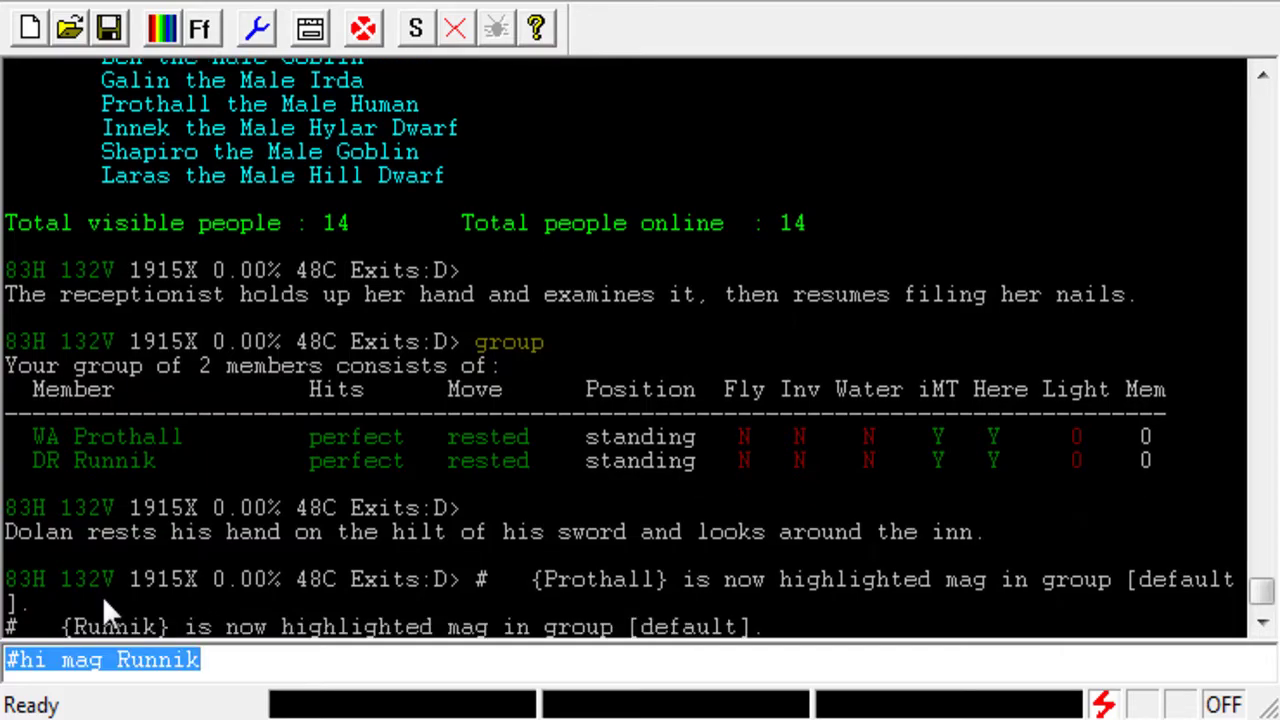
text(group)
key(Return)
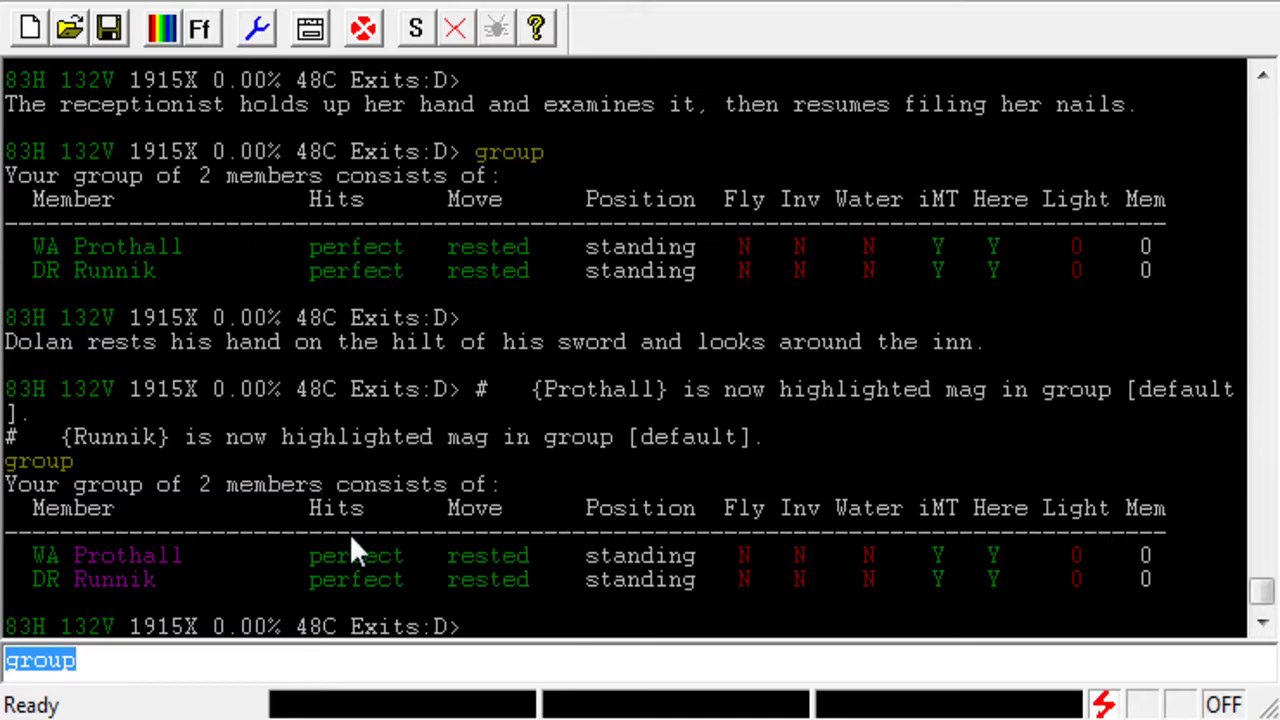
Send 'who' and 'l' to see Prothall and Runnik magenta in players list and room
text(who)
key(Return)
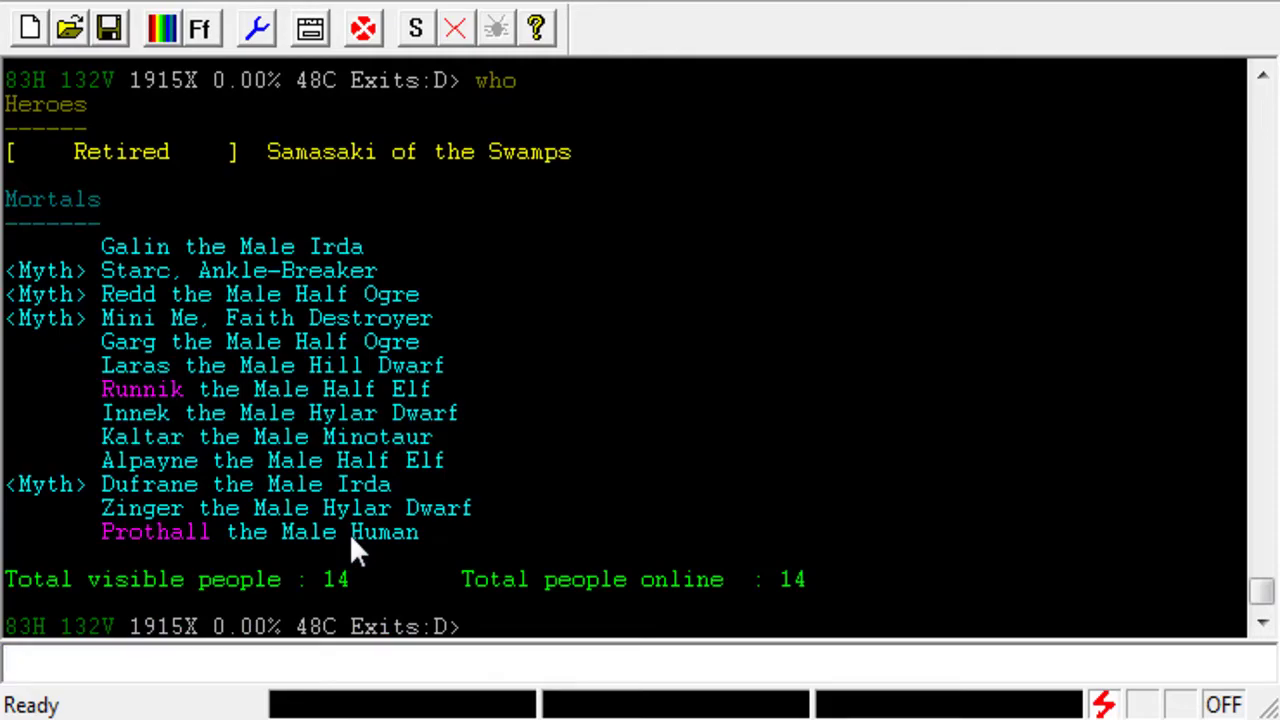
text(l)
key(Return)
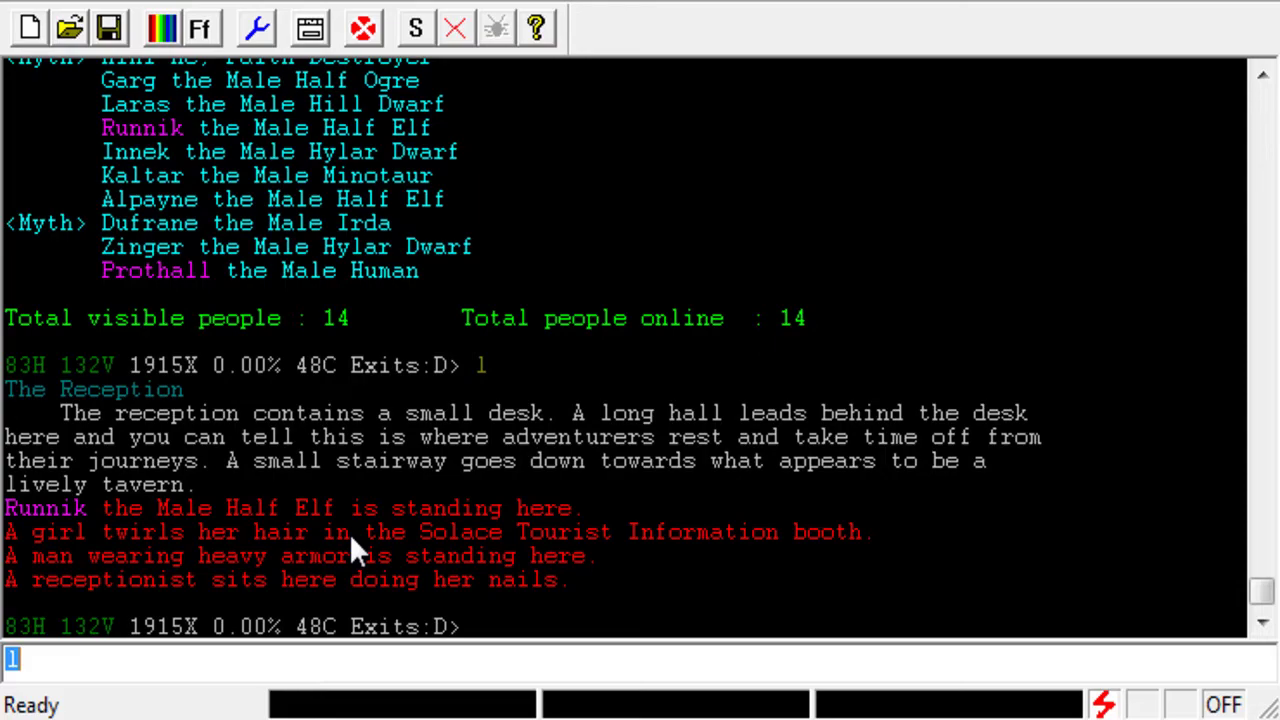
Send 'who' again to recheck the magenta names among the 14 players online
key(BackSpace)
text(group)
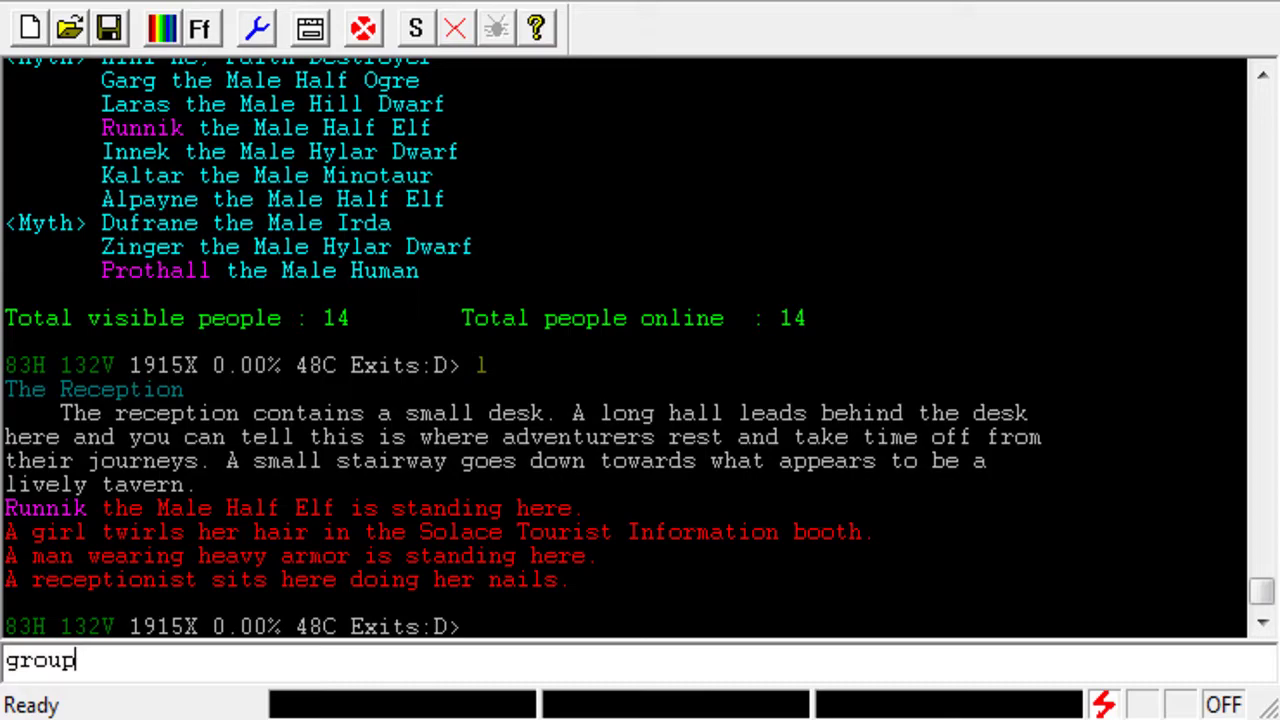
key(BackSpace)
key(BackSpace)
key(BackSpace)
key(BackSpace)
key(BackSpace)
text(who)
key(Return)
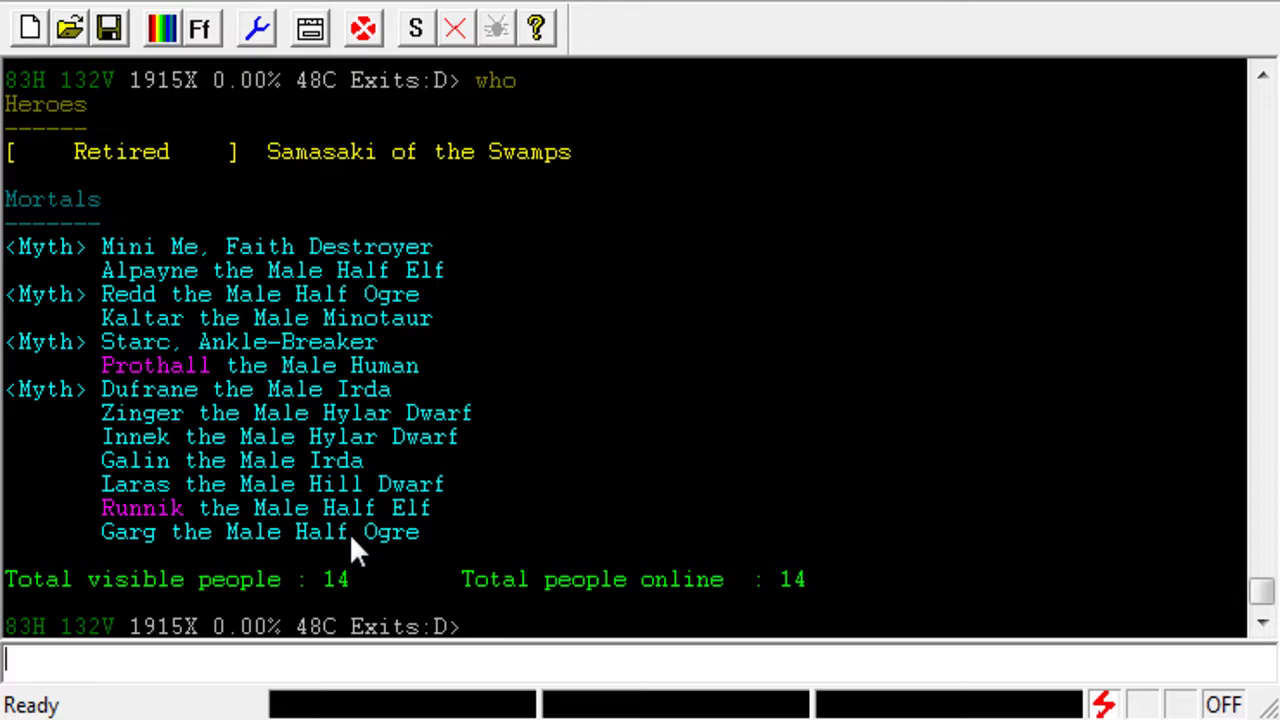
Highlight Kaltar red with '#hi red Kaltar', then check it via 'who' and 'l'
text(#hi red )
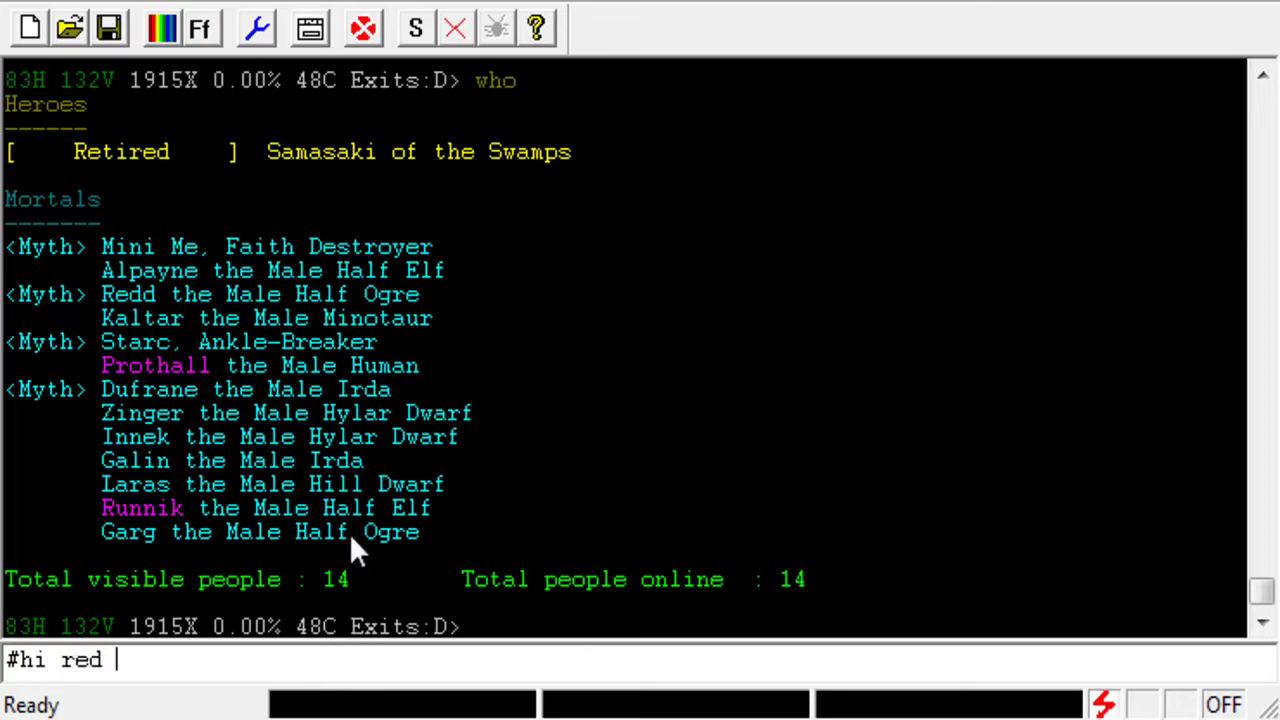
text(Kalta)
text(r)
key(Return)
text(who)
key(Return)
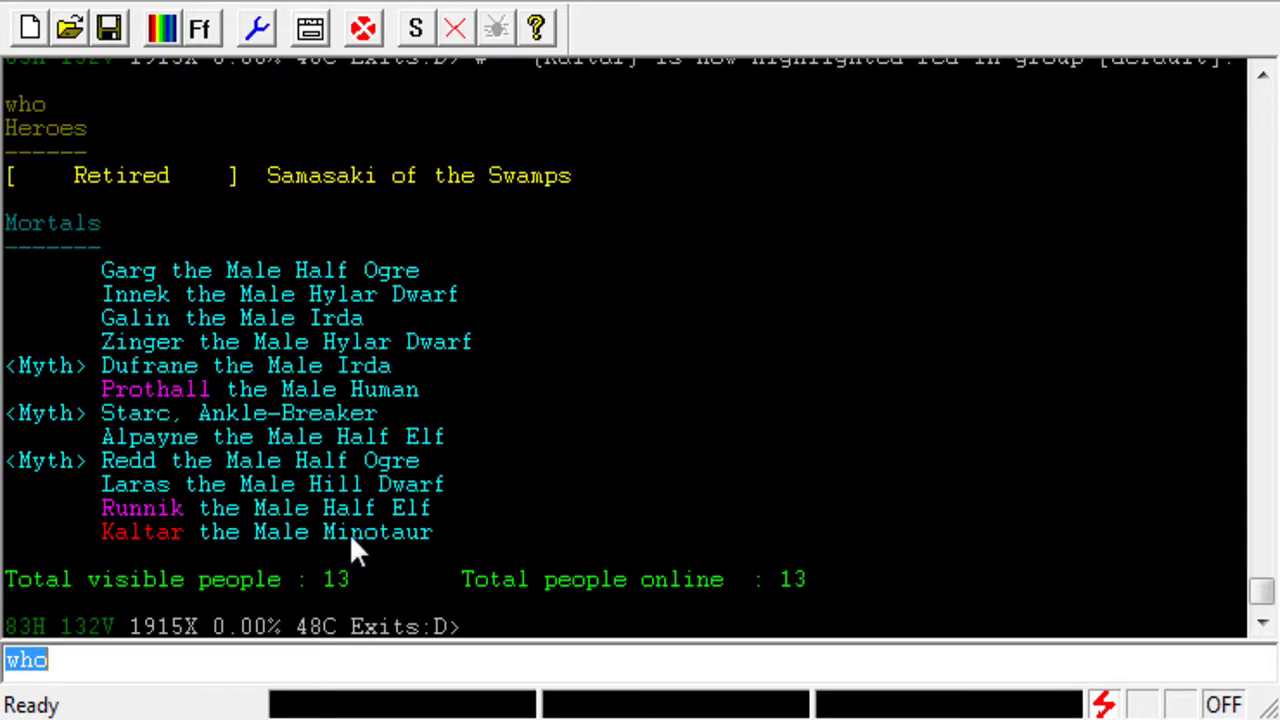
key(BackSpace)
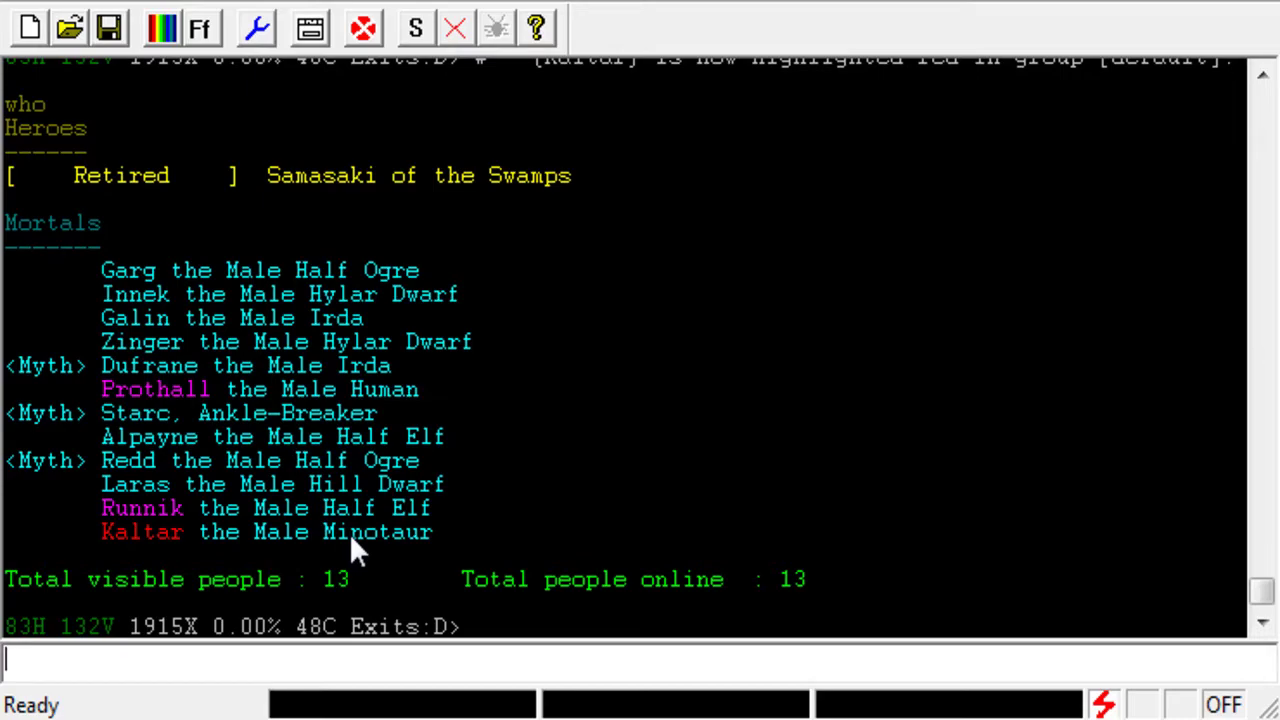
text(l)
key(Return)
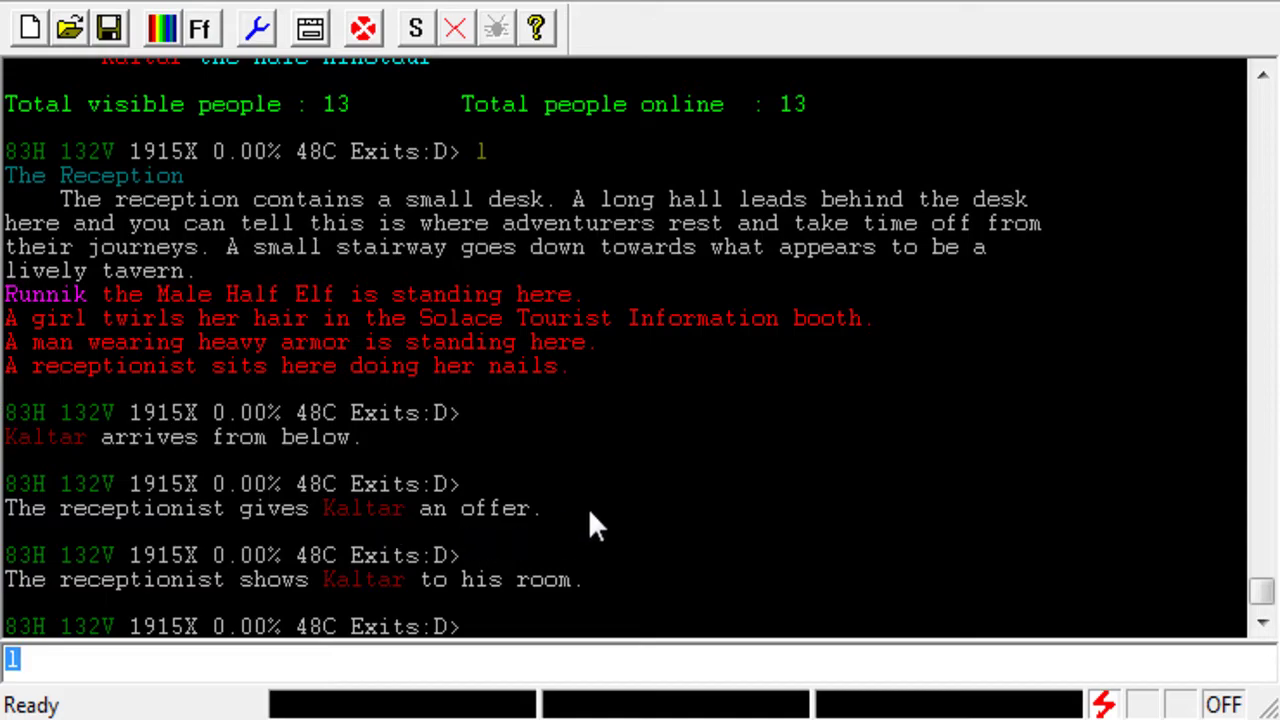
Remove Kaltar's highlight with '#unhi Kaltar', looking at the room before and after
key(Return)
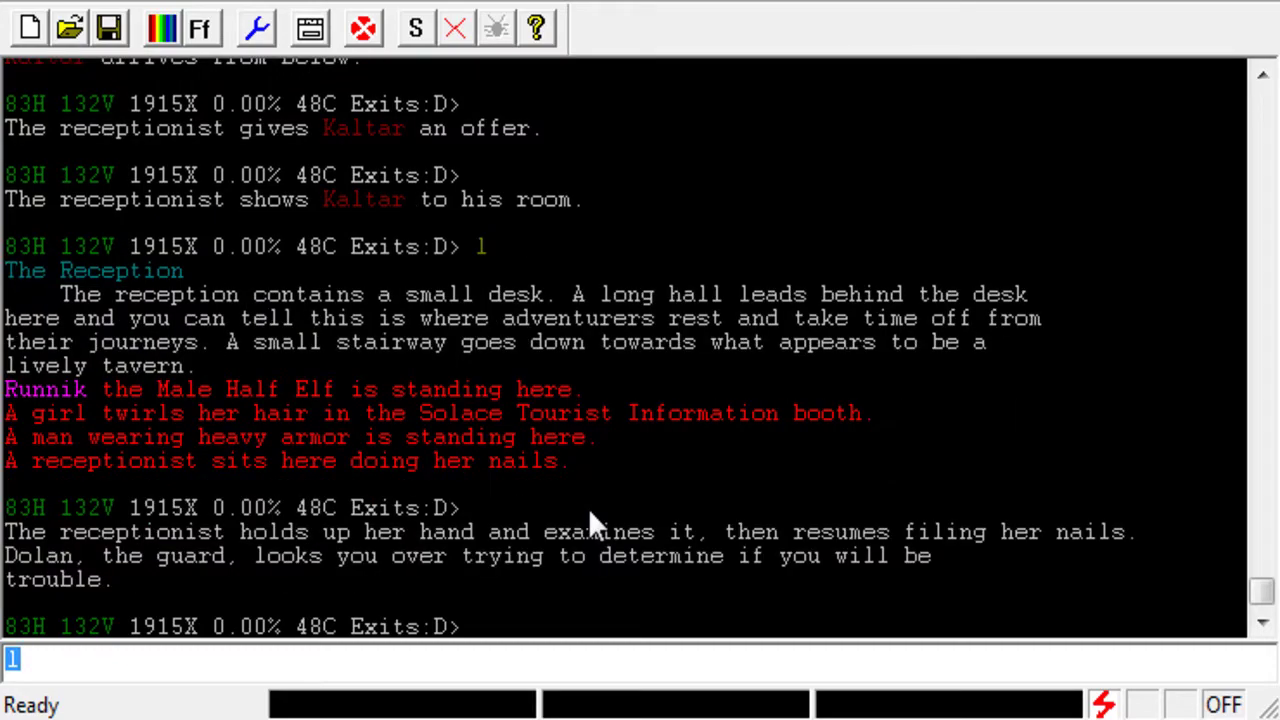
text(#un)
text(hi)
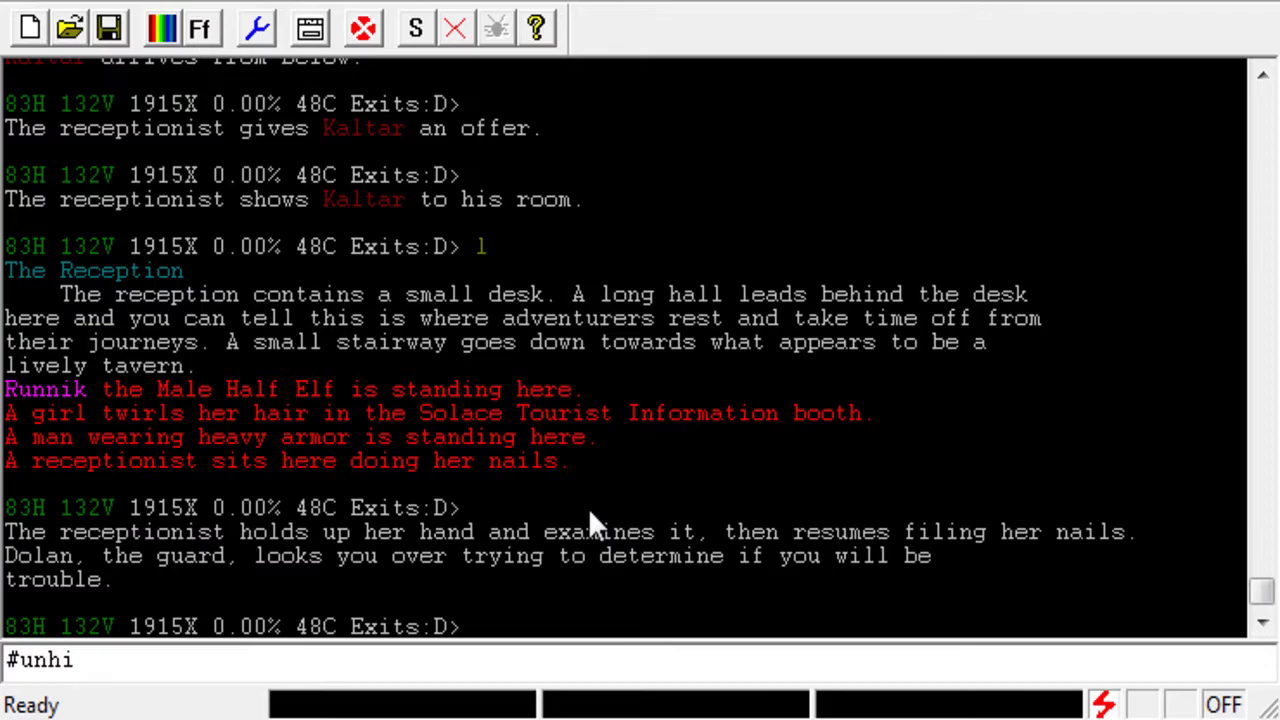
text( Kaltar)
key(Return)
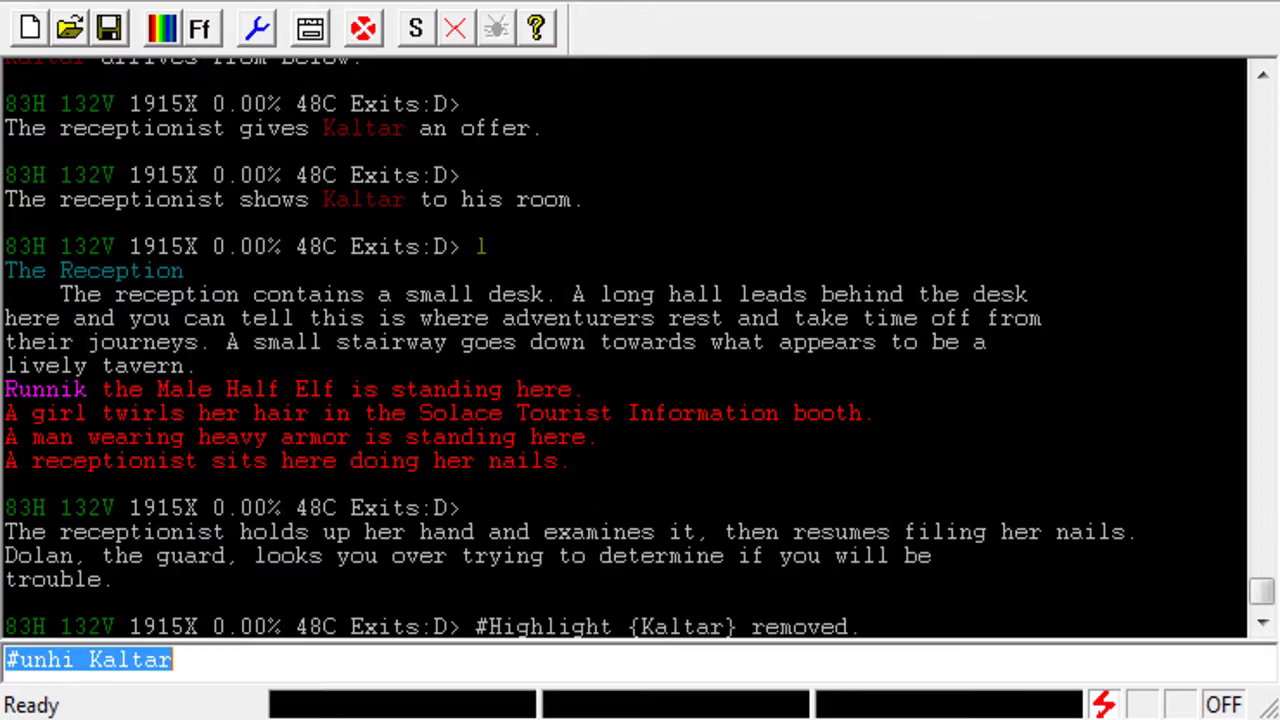
text(l)
key(Return)
key(BackSpace)
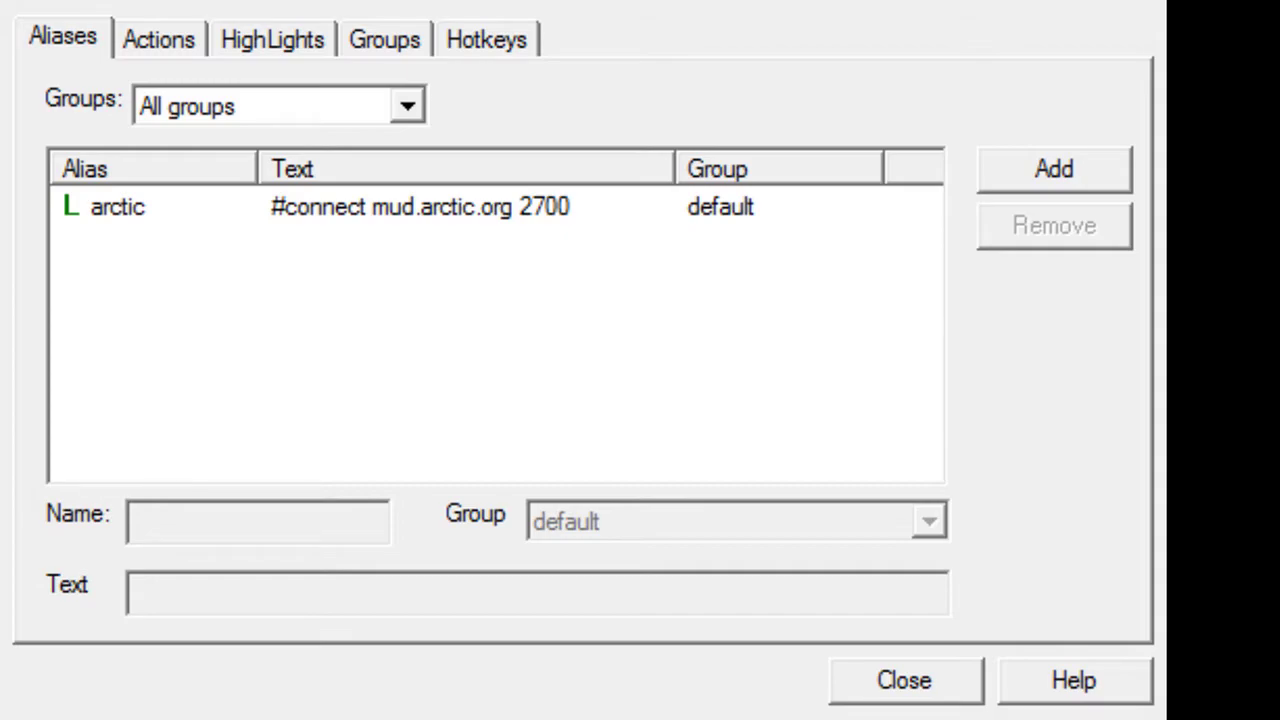
Show the HighLights settings tab with Prothall and Runnik in the default group
key(ctrl+Tab)
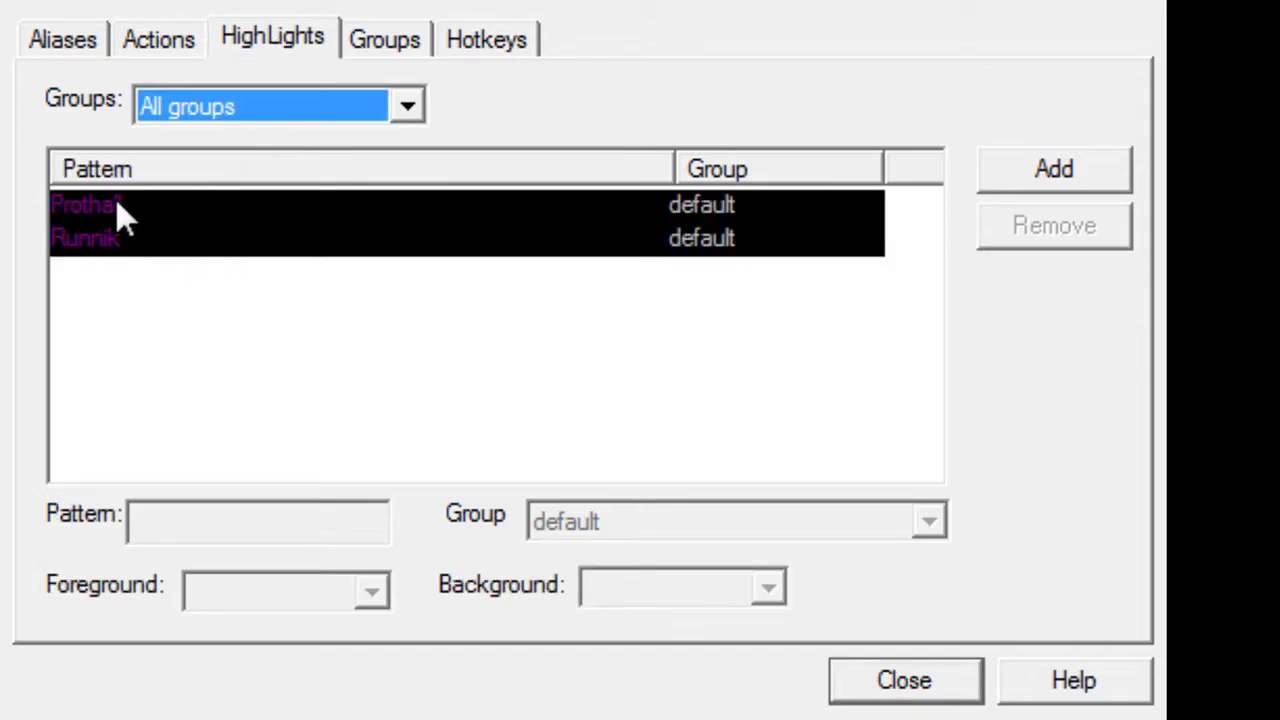